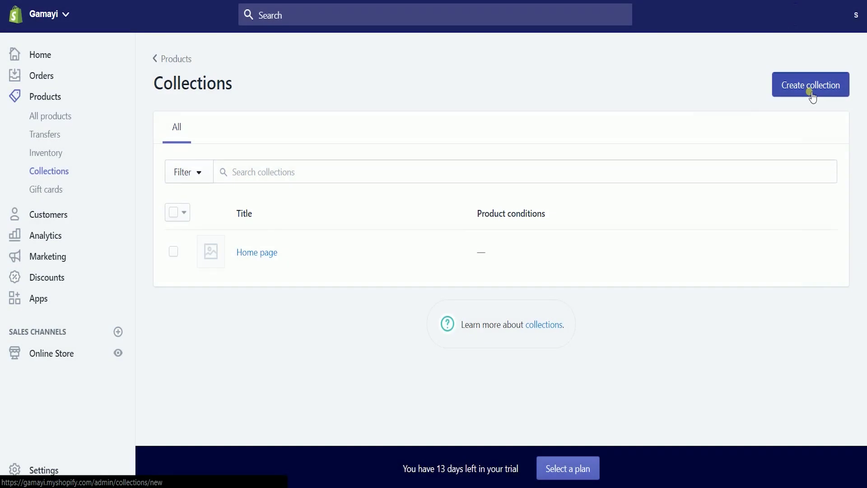
# Step: Create a new collection titled "Car Solutions" with the description "Car care solutions"
pyautogui.click(812, 96)
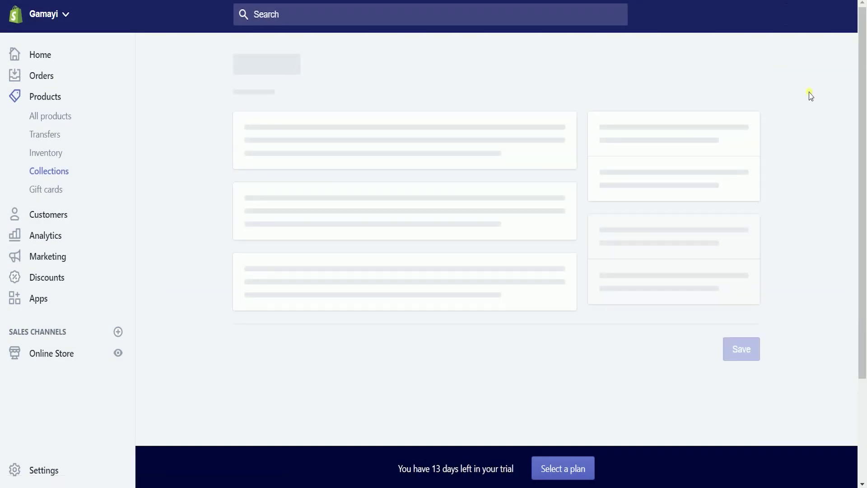
pyautogui.click(370, 165)
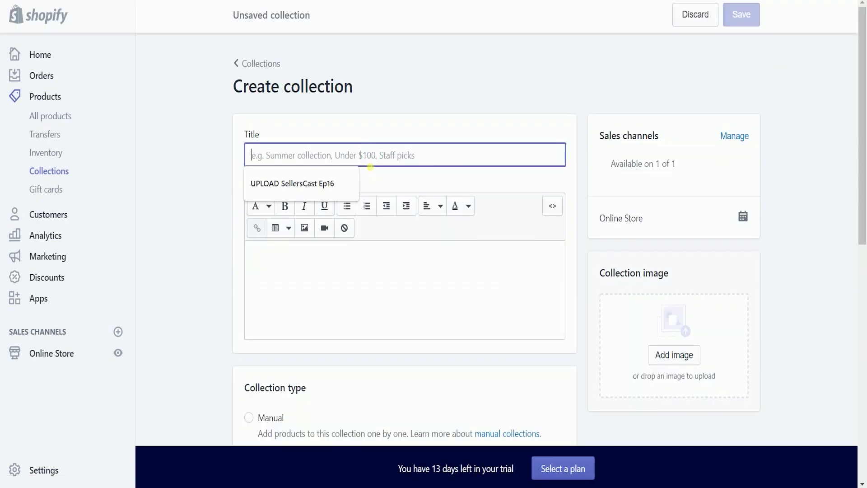
pyautogui.write('Car')
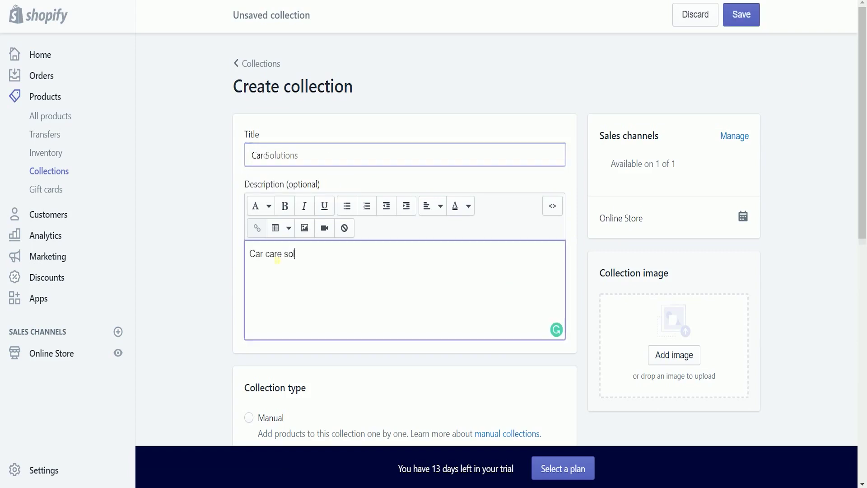
pyautogui.write('utions')
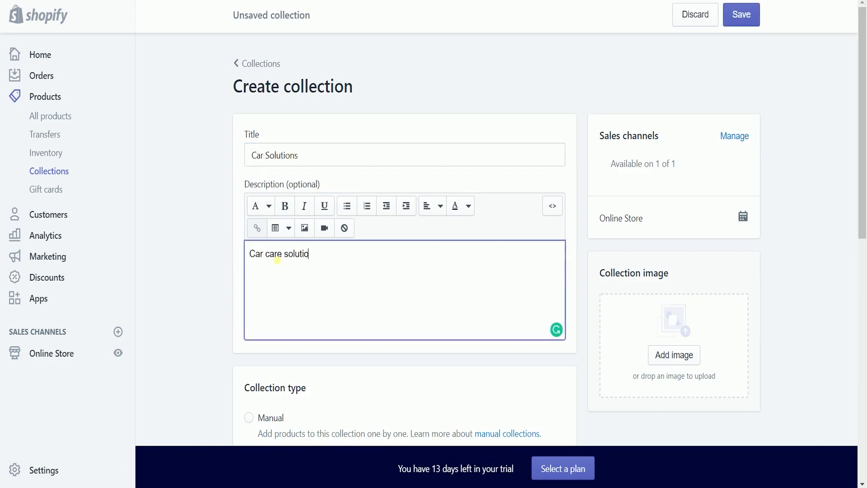
# Step: Compare the Manual and Automated collection types and set the collection to Automated
pyautogui.scroll(-7, 277, 260)
pyautogui.scroll(1, 231, 225)
pyautogui.scroll(-1, 230, 225)
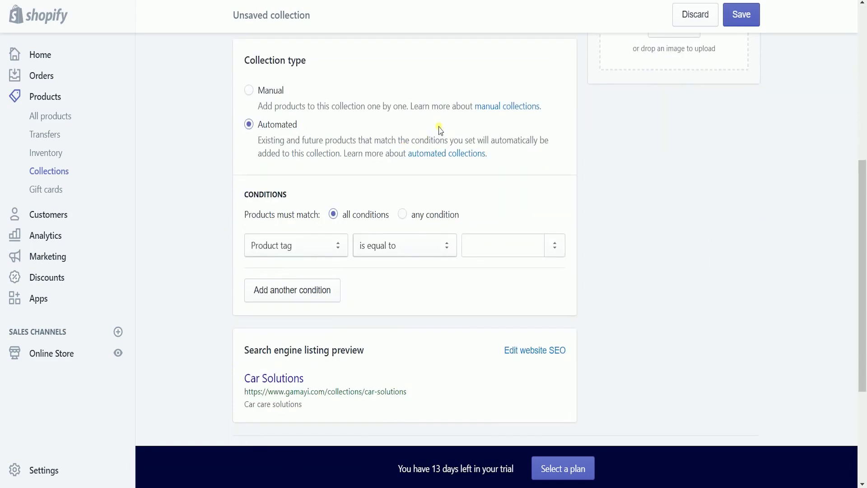
pyautogui.click(248, 91)
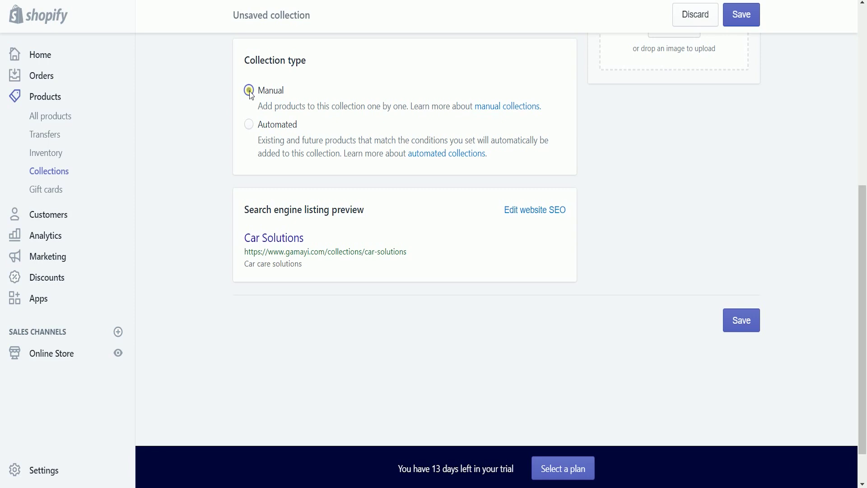
pyautogui.click(249, 125)
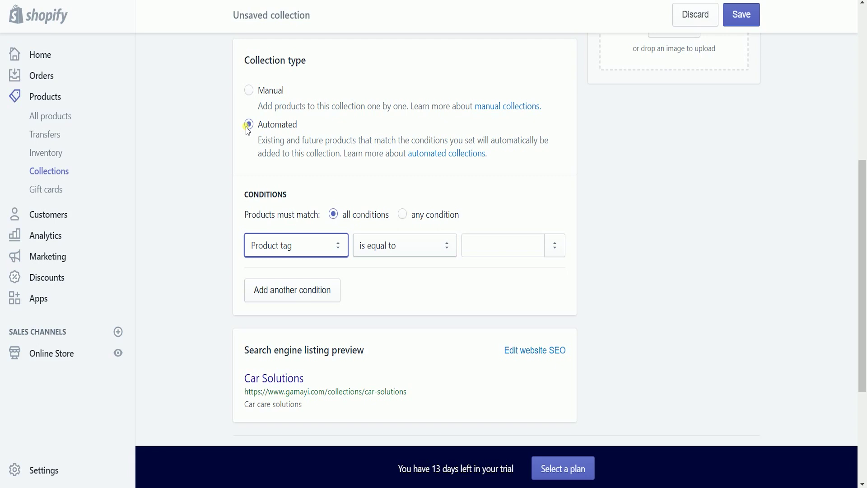
# Step: Set the collection condition to product tag is equal to "car care"
pyautogui.click(312, 256)
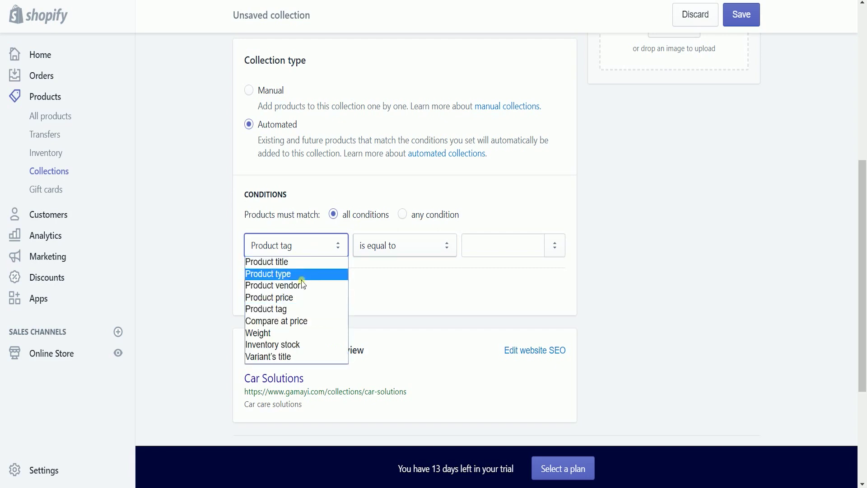
pyautogui.click(290, 309)
pyautogui.click(430, 302)
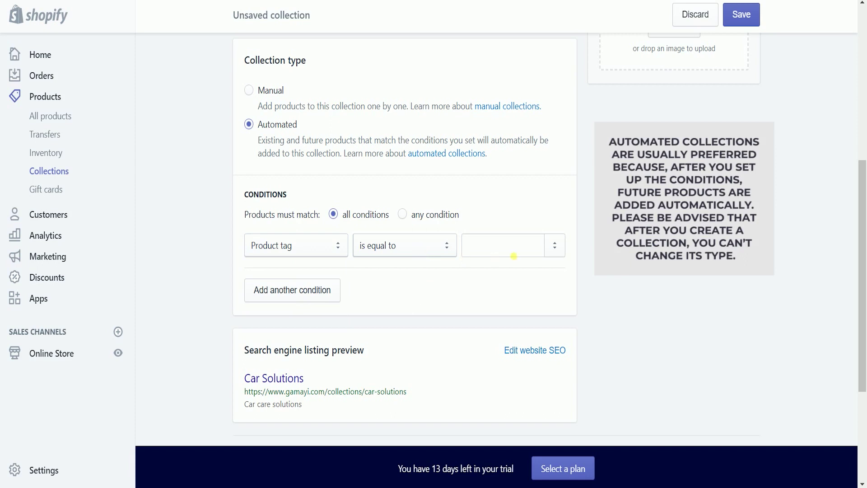
pyautogui.click(521, 256)
pyautogui.write('car')
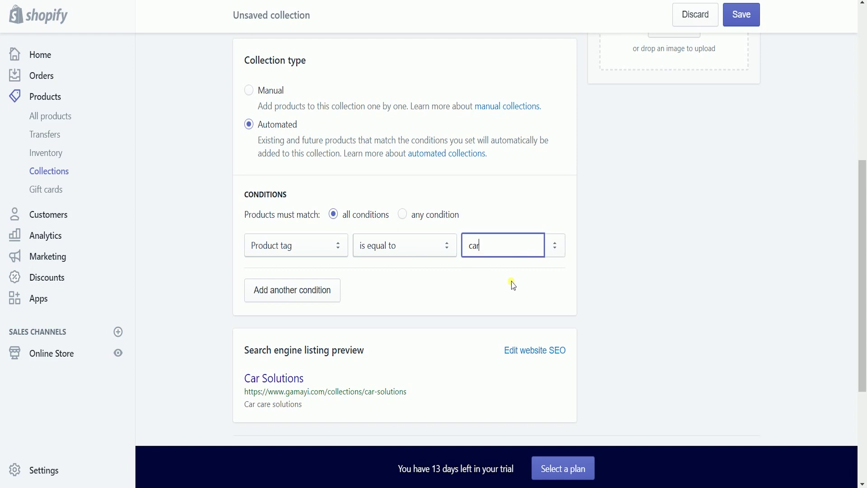
pyautogui.write('care')
pyautogui.click(513, 284)
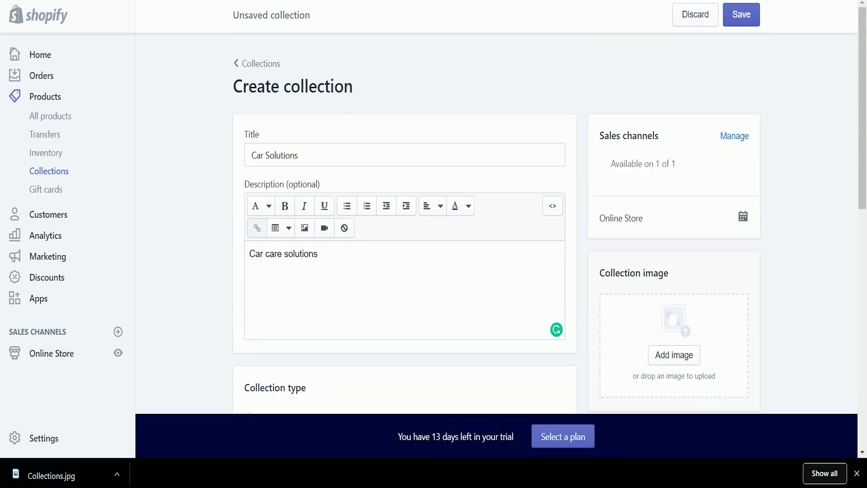
# Step: Add Collections.jpg as the collection image and save the collection
pyautogui.moveTo(782, 368); pyautogui.dragTo(723, 364)
pyautogui.scroll(-1, 866, 280)
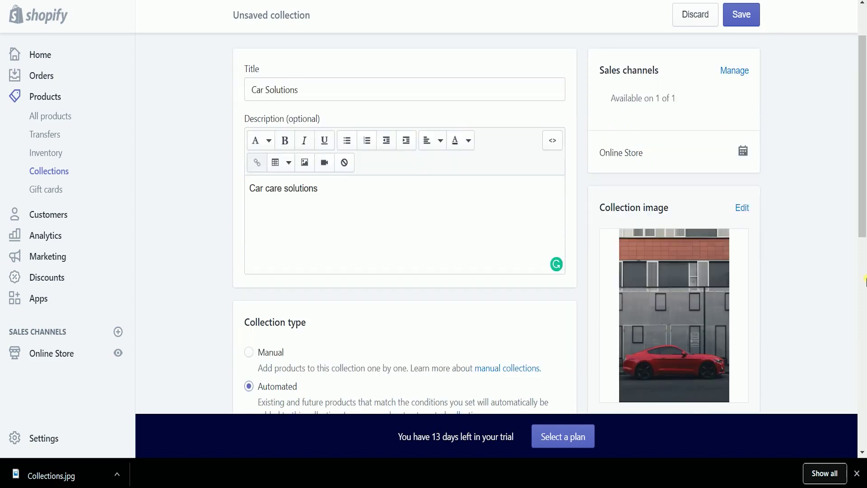
pyautogui.click(758, 26)
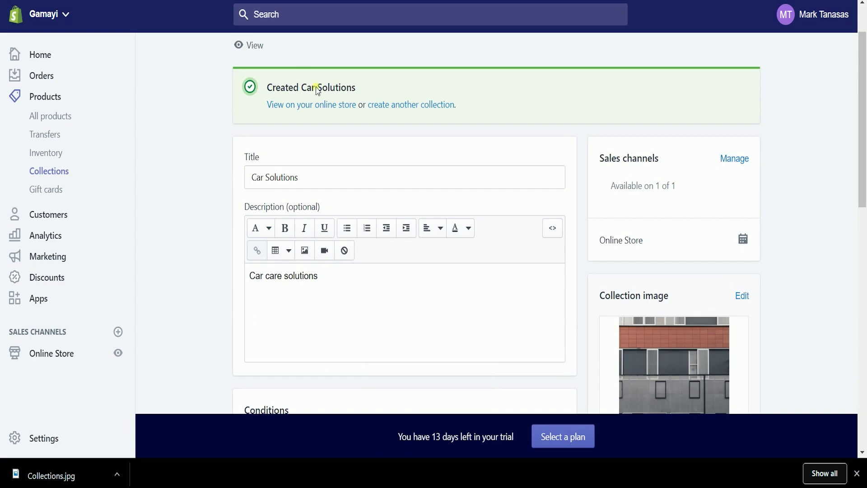
# Step: View the Car Solutions collection on the online store
pyautogui.click(313, 107)
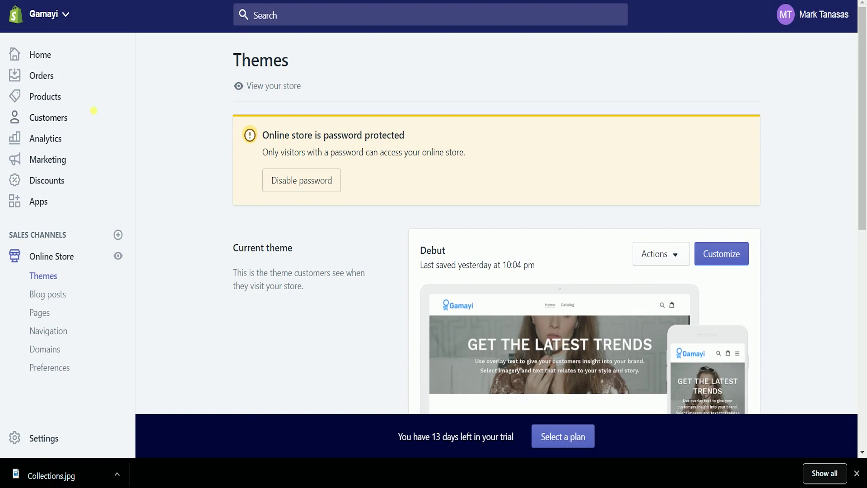
# Step: Add the tag "Car Care" to the Car Wax Waterproof Scratch Remover product and save it
pyautogui.click(50, 97)
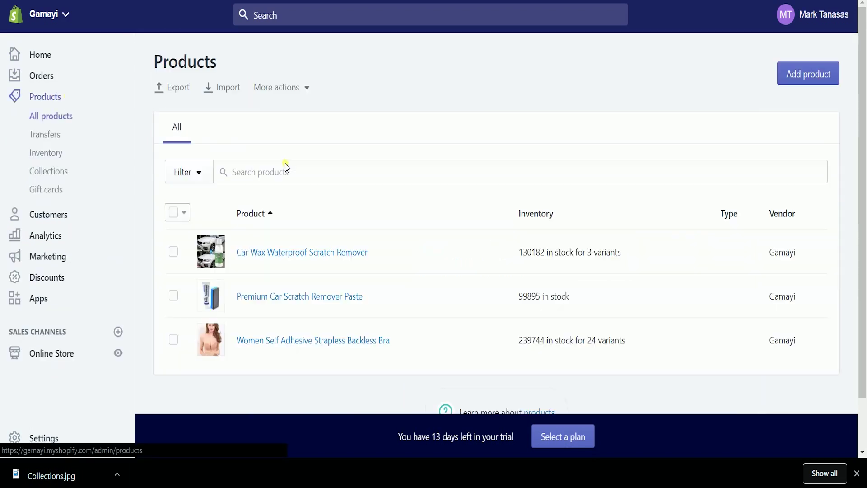
pyautogui.click(268, 256)
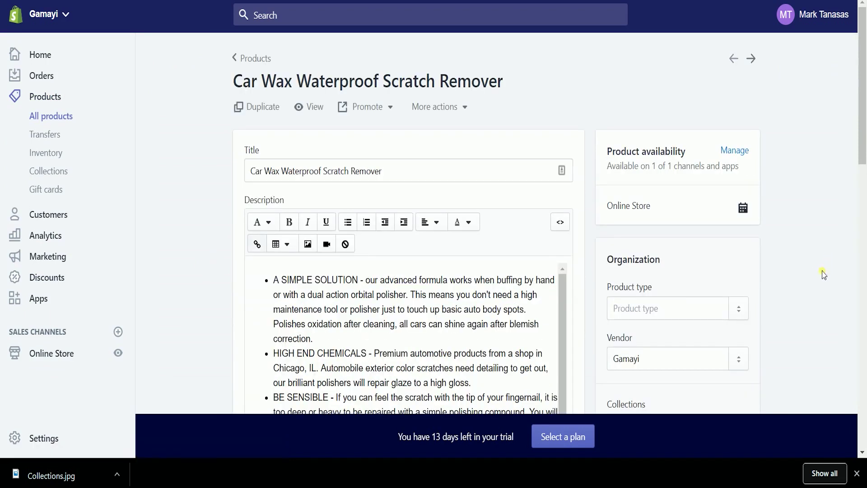
pyautogui.scroll(-6, 825, 275)
pyautogui.click(679, 280)
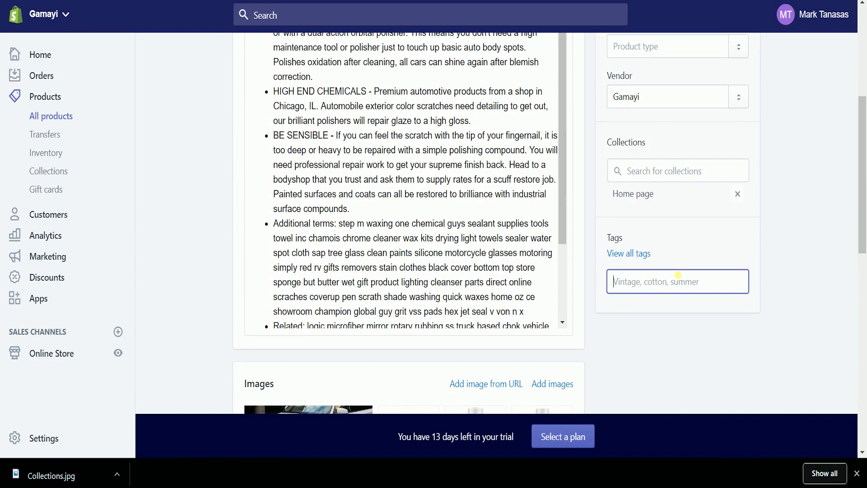
pyautogui.click(652, 277)
pyautogui.write('Car Care')
pyautogui.click(637, 251)
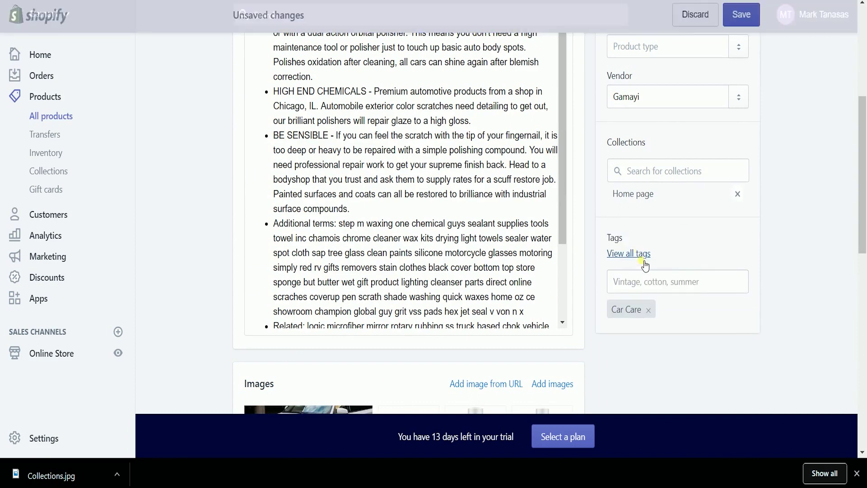
pyautogui.scroll(-6, 788, 315)
pyautogui.click(740, 21)
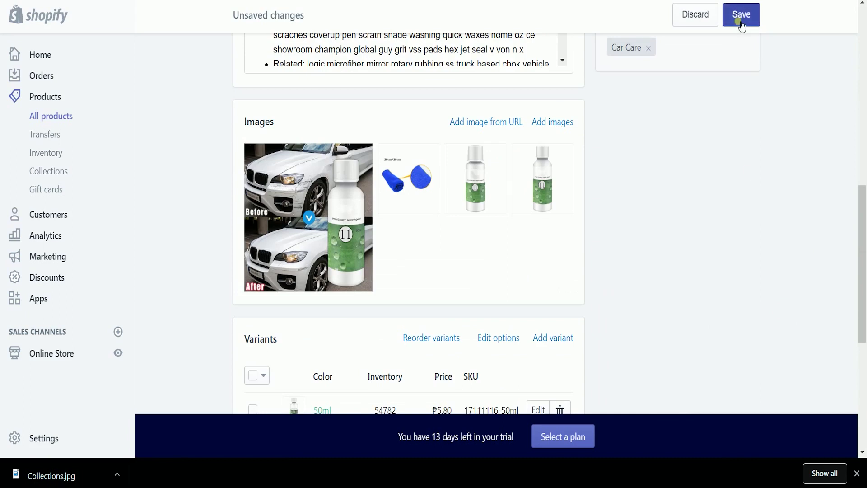
pyautogui.scroll(5, 751, 174)
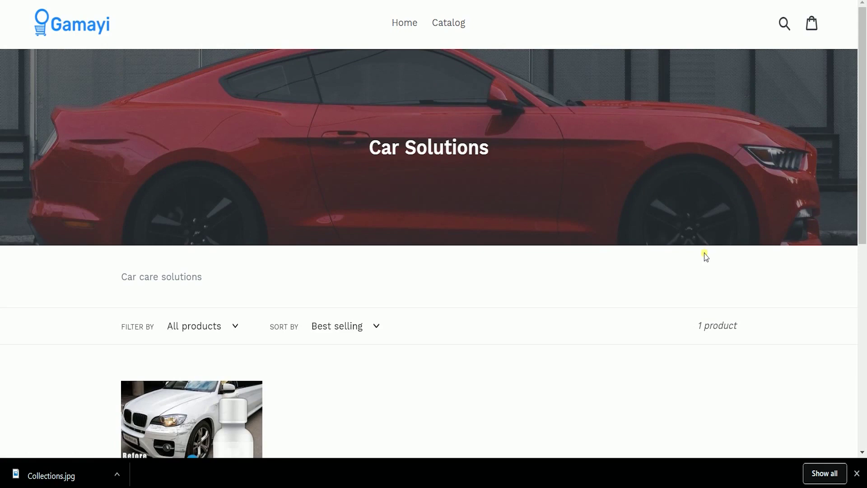
# Step: Check the products listed on the Car Solutions collection page of the online store
pyautogui.scroll(-3, 707, 257)
pyautogui.scroll(-1, 677, 266)
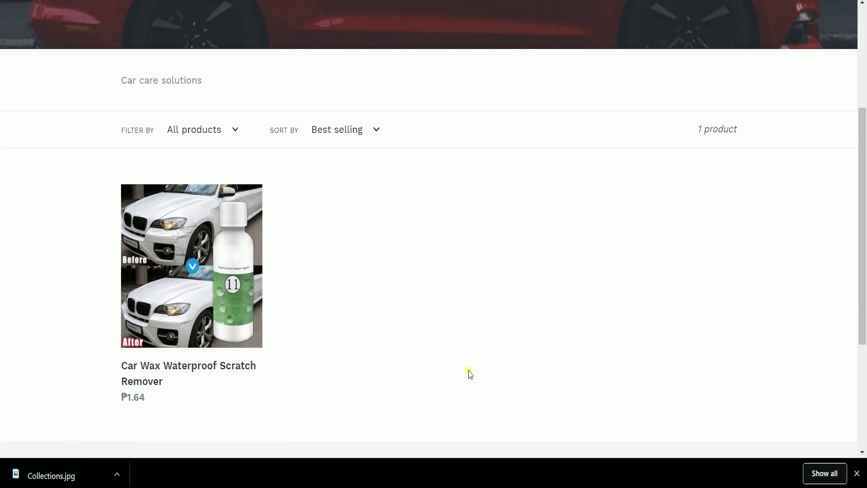
pyautogui.scroll(4, 470, 374)
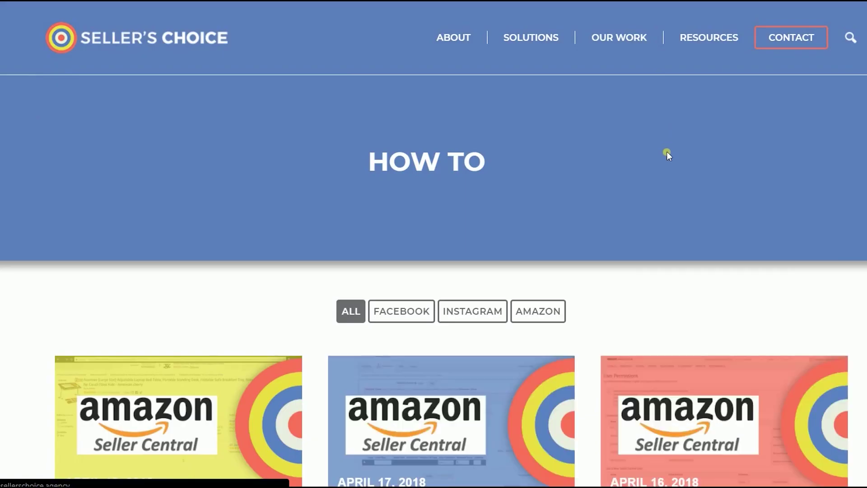
# Step: Switch to the Seller's Choice website and browse its How To articles and the Amazon PPC webinar page
pyautogui.scroll(-7, 664, 167)
pyautogui.scroll(7, 661, 181)
pyautogui.moveTo(710, 37)
pyautogui.click(710, 123)
pyautogui.scroll(-5, 708, 181)
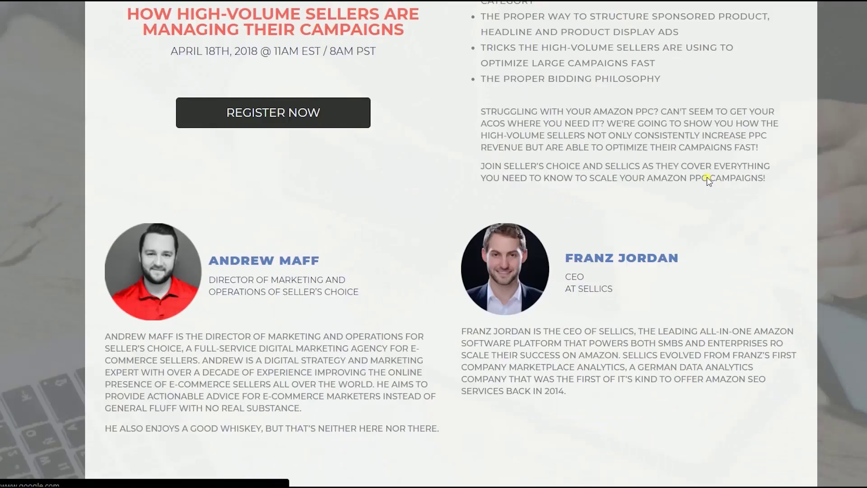
pyautogui.scroll(5, 723, 136)
pyautogui.hotkey('alt', 'Left')
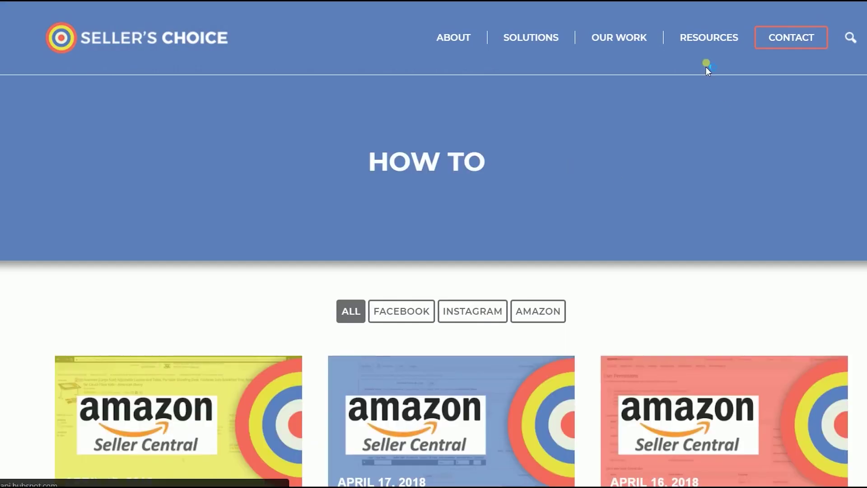
# Step: Open the Seller's Choice articles page covering business, Amazon, webinars and PPC, and browse its posts
pyautogui.click(703, 64)
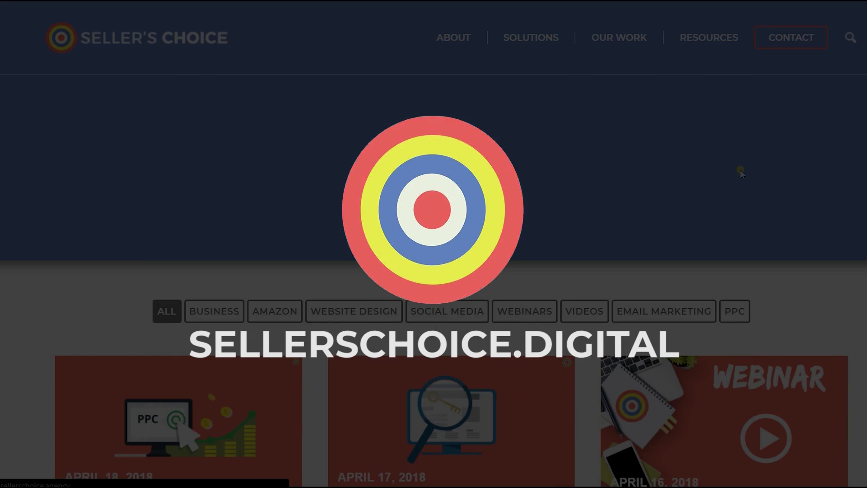
pyautogui.scroll(-10, 742, 172)
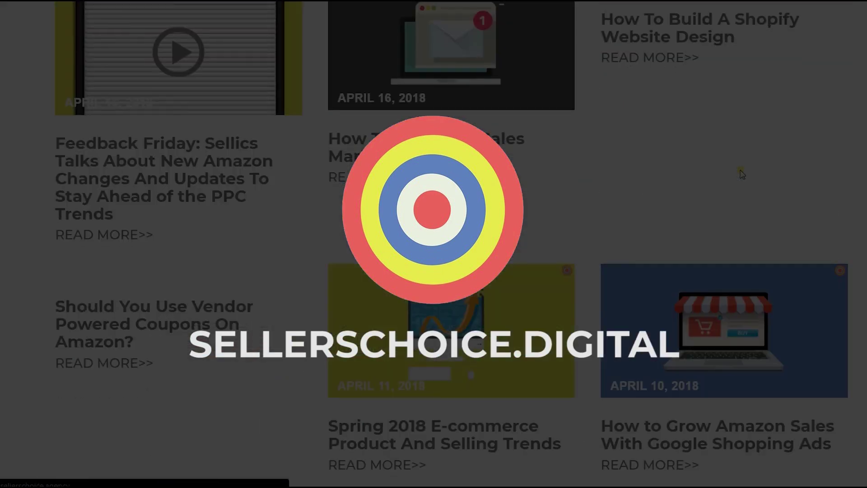
pyautogui.scroll(10, 741, 172)
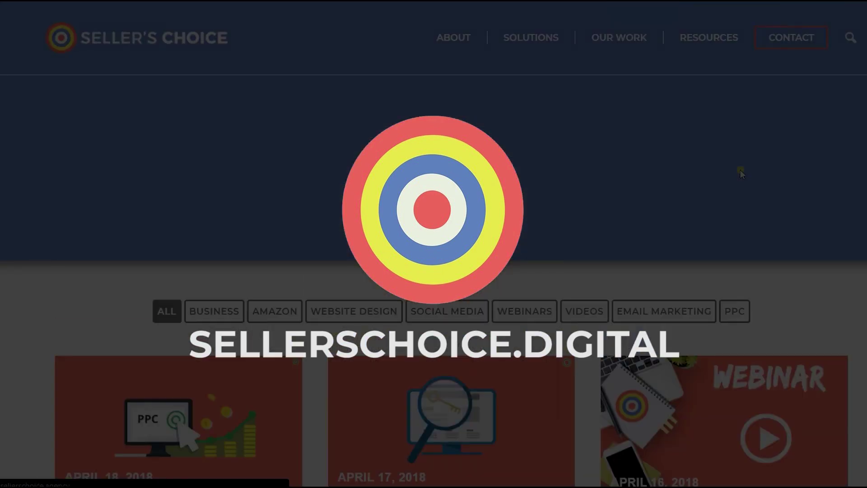